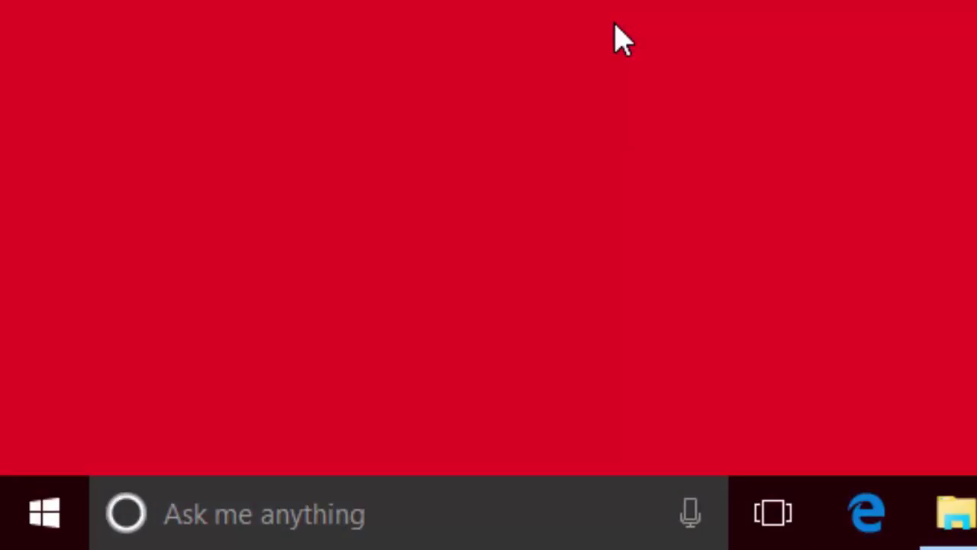
Summon Cortana to ask 'What's the weather like?' and get Bing results in Edge
key(super+c)
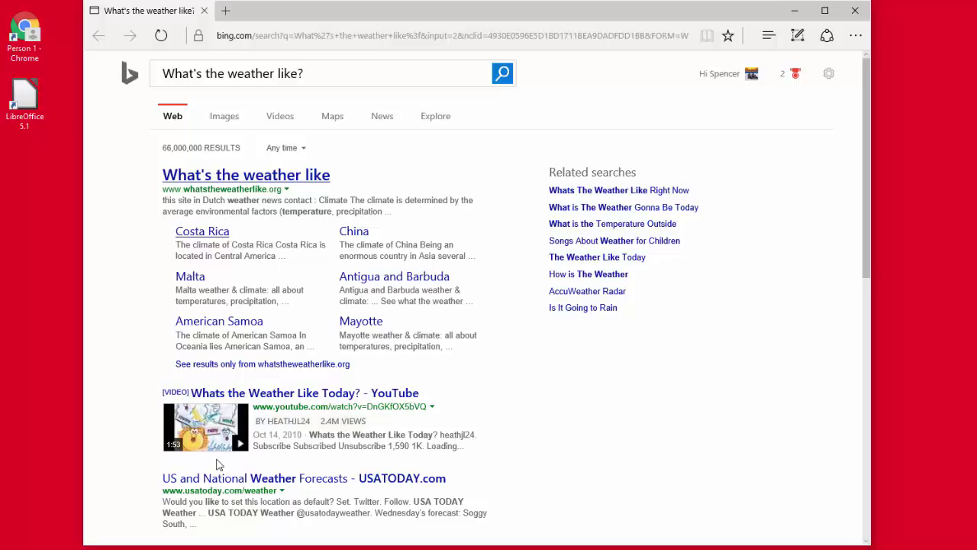
Close the Bing results, ask Cortana for the weather, and scroll through the Muskogee forecast card
key(alt+F4)
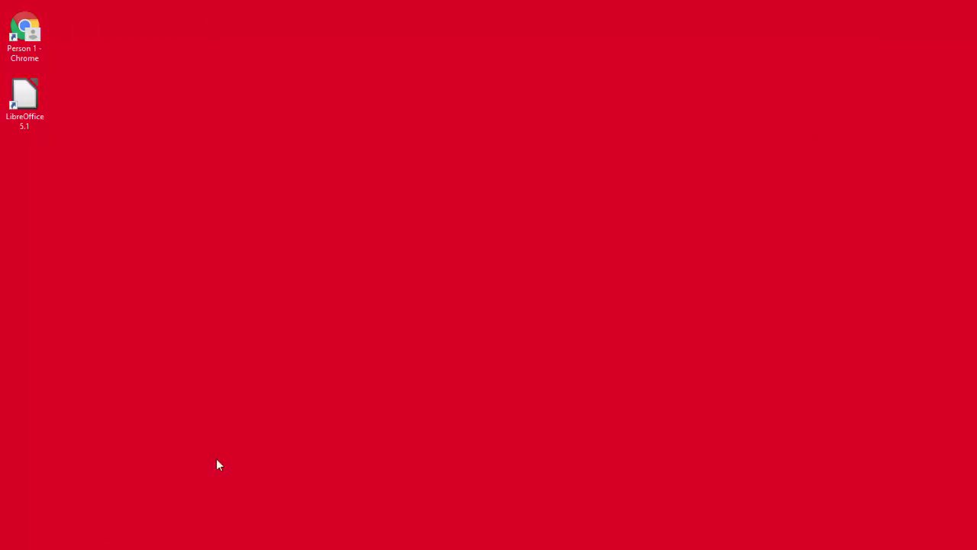
key(super+c)
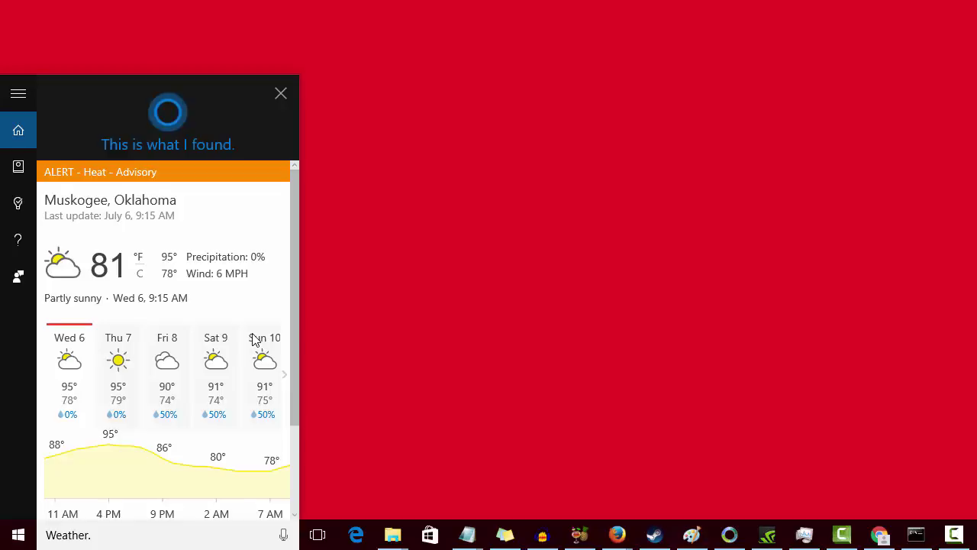
scroll(254, 340, down, 2)
scroll(255, 340, down, 1)
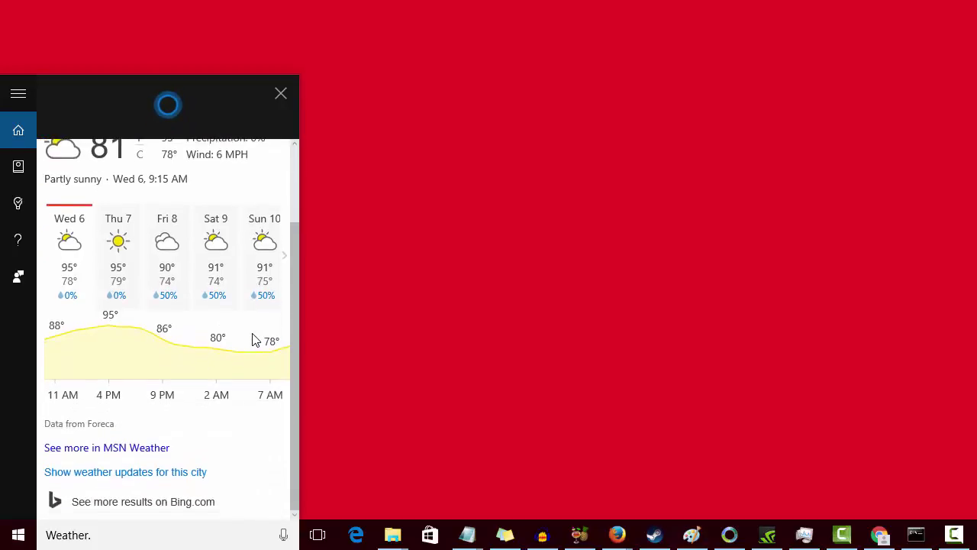
scroll(254, 340, up, 3)
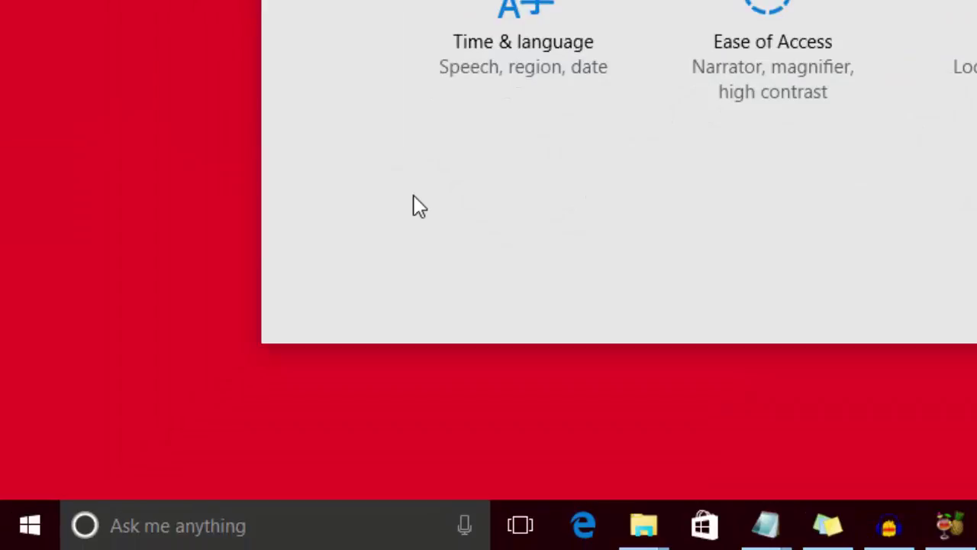
Launch Settings from Start and reach Time & language's Date & time page
key(super)
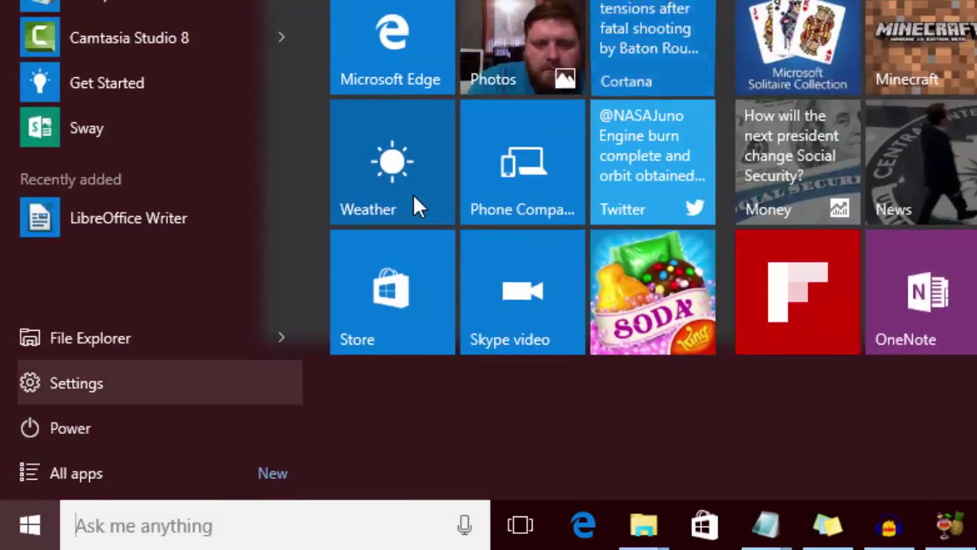
key(Return)
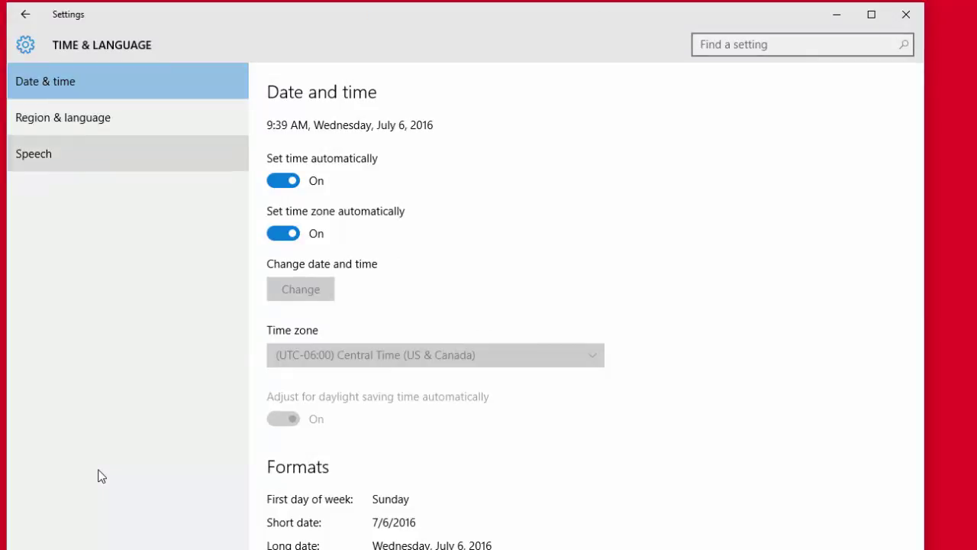
Switch to the Speech page and start the mic setup for the HD Webcam C615
key(Down)
key(Down)
scroll(98, 476, down, 3)
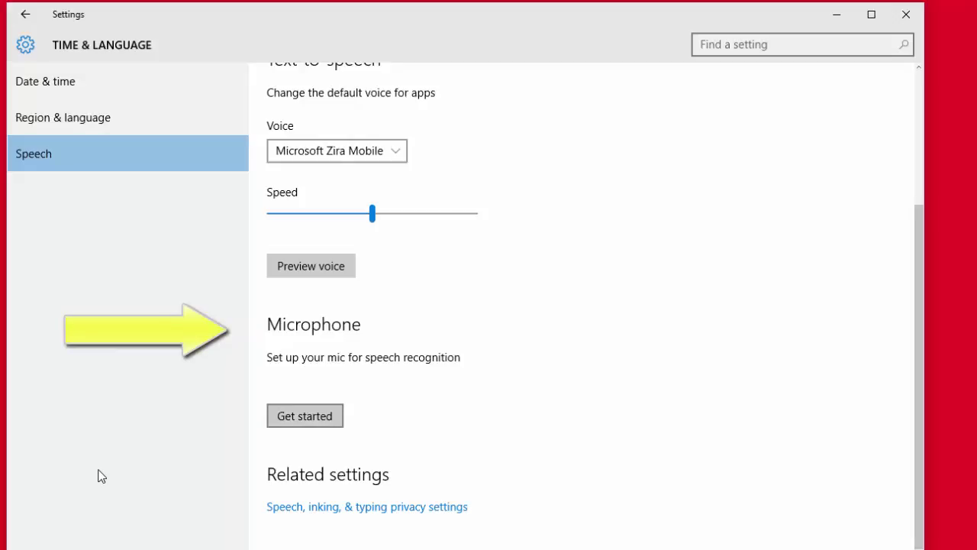
key(Return)
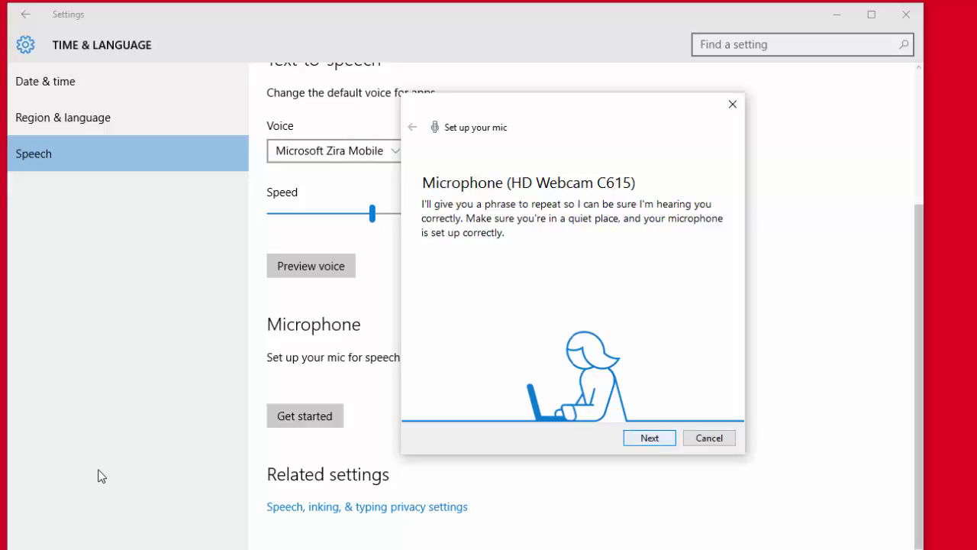
Read the setup phrase aloud and finish the wizard once the mic is reported ready
key(Return)
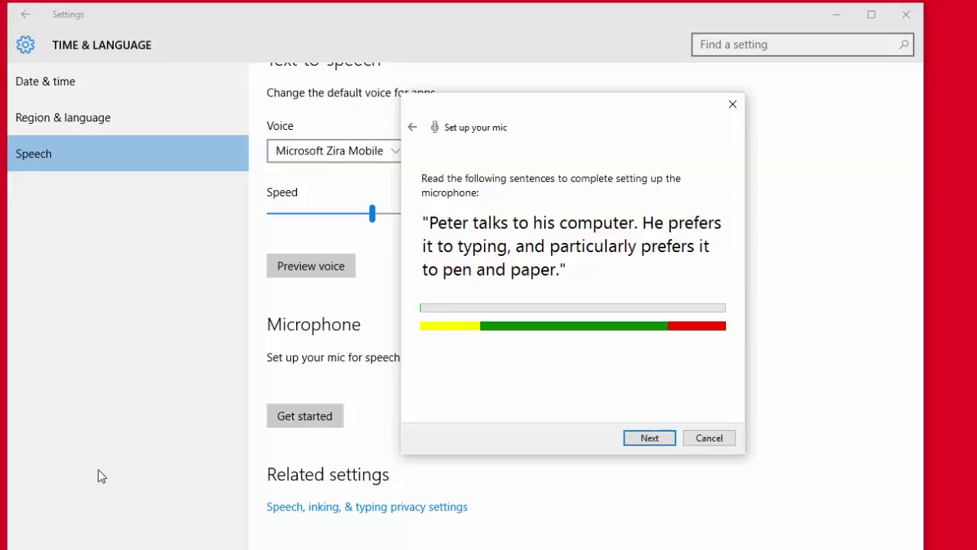
key(Return)
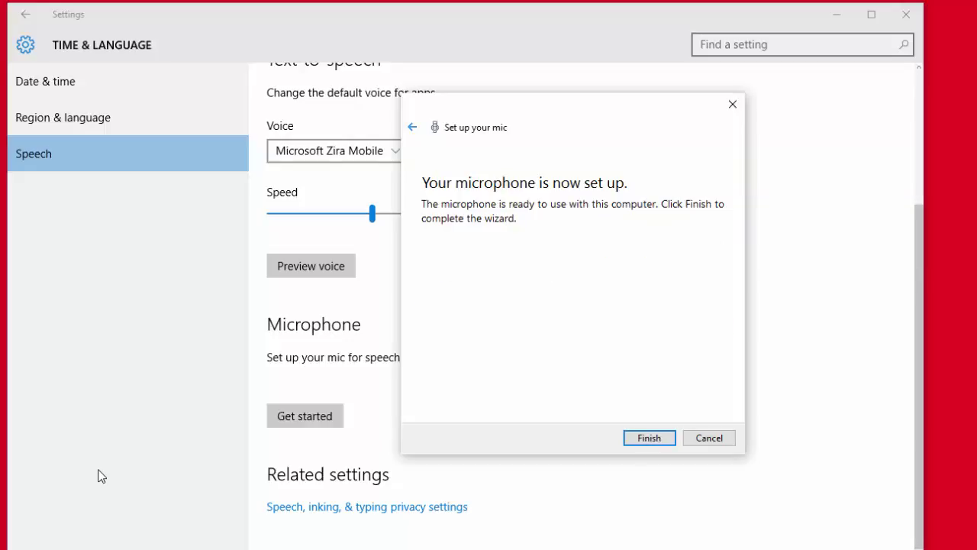
key(alt+Left)
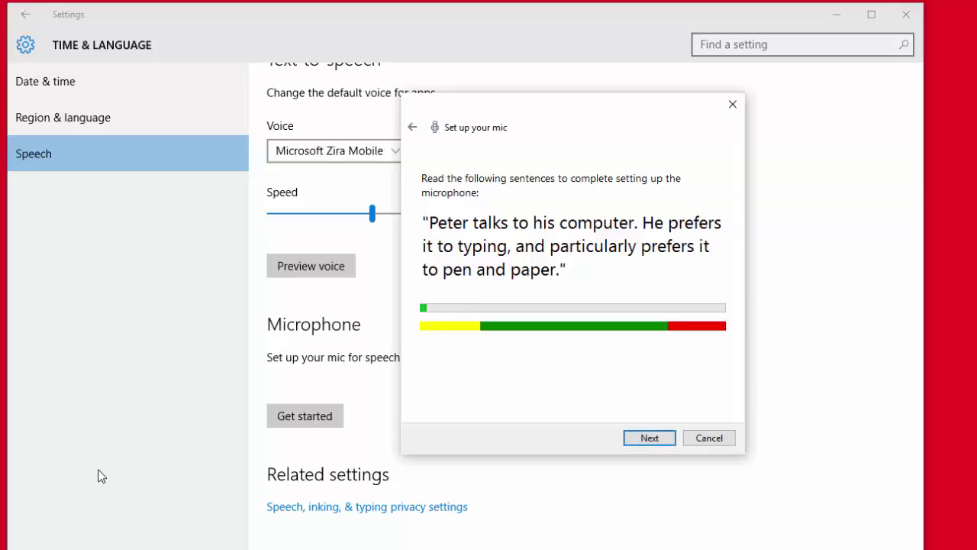
key(Return)
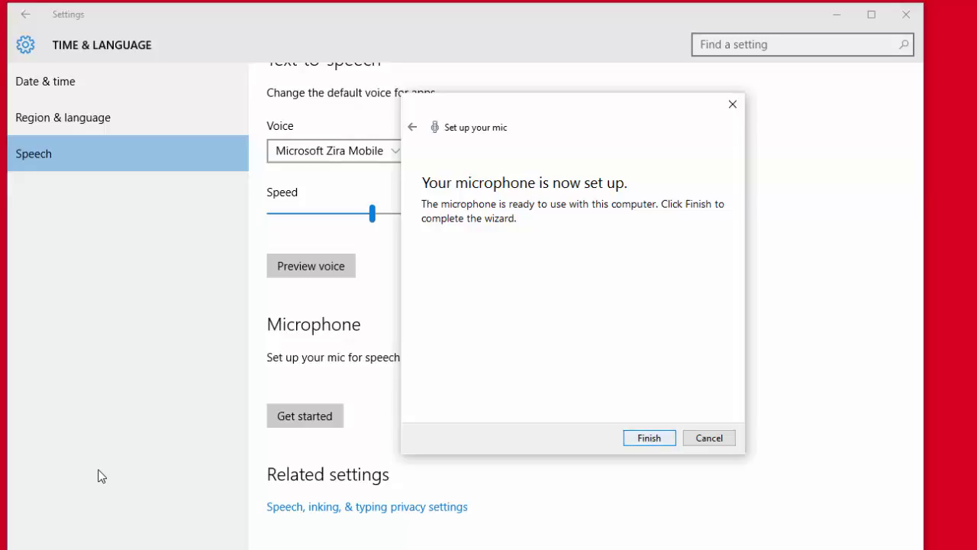
key(Return)
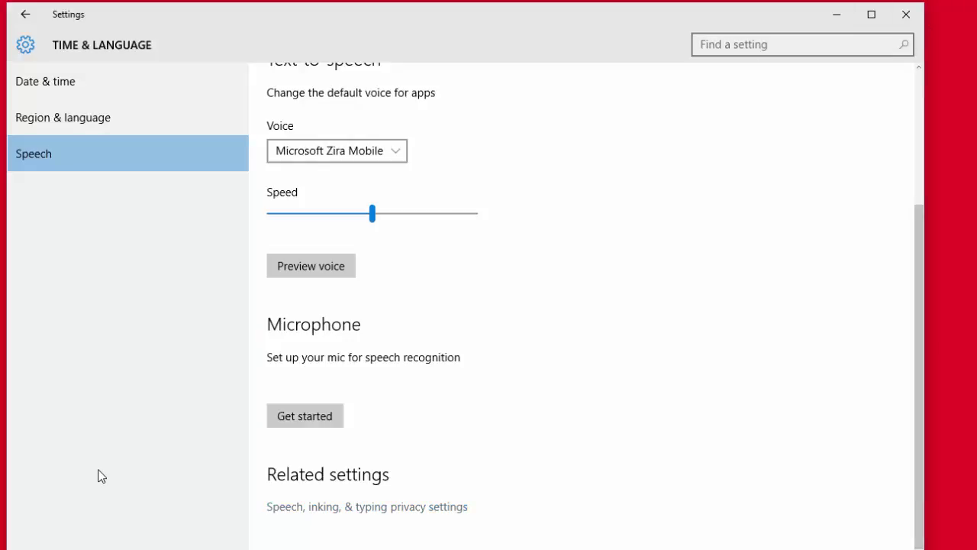
Open the speech privacy page, then navigate back via Time & language to Speech's Related settings
key(Return)
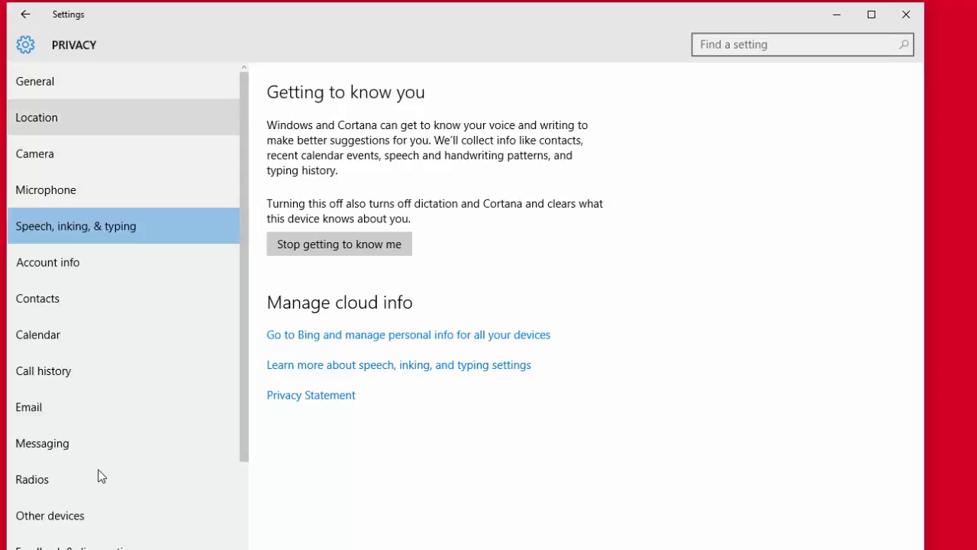
key(BackSpace)
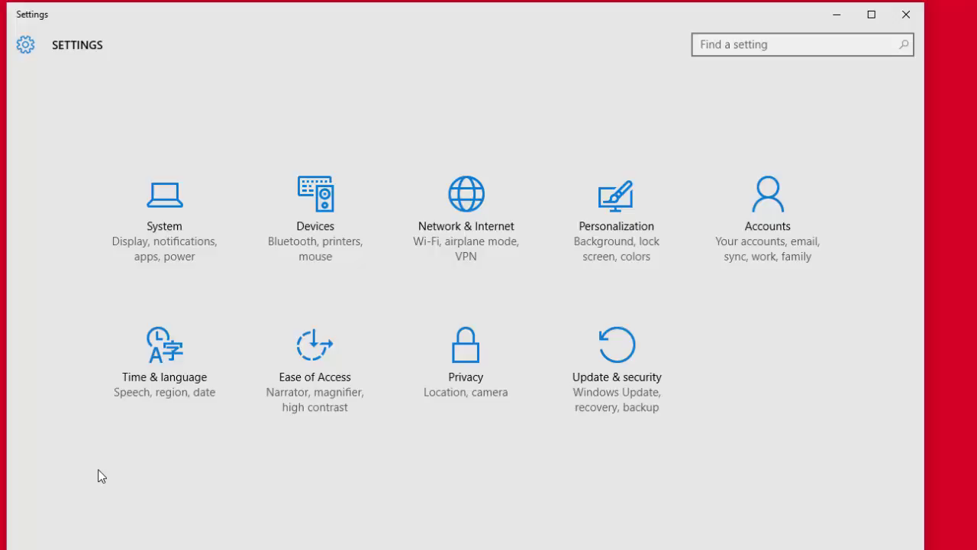
key(Down)
key(Down)
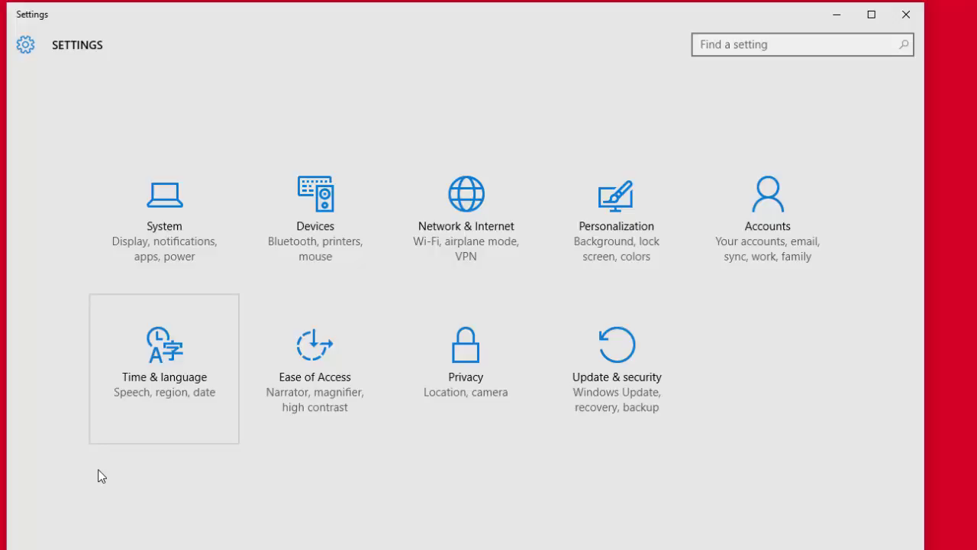
key(Up)
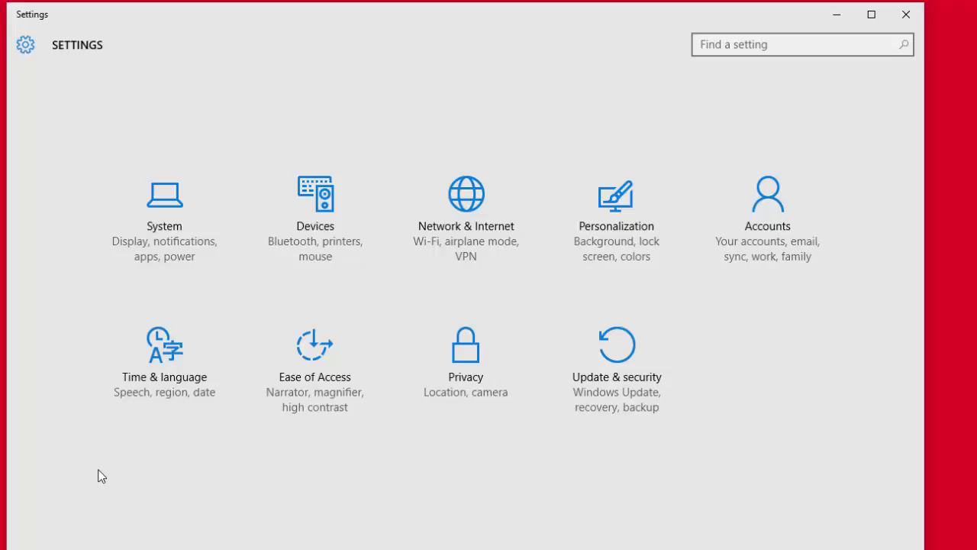
key(Down)
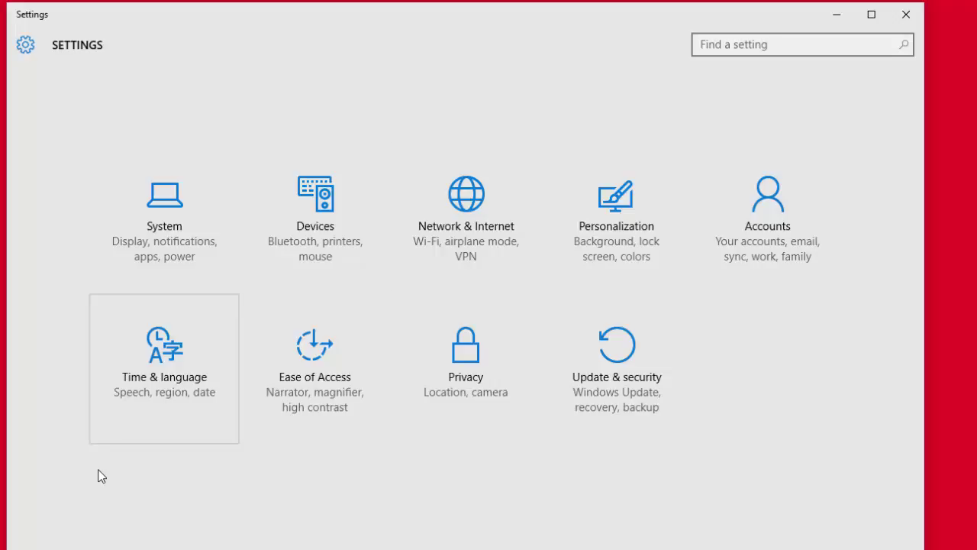
key(Return)
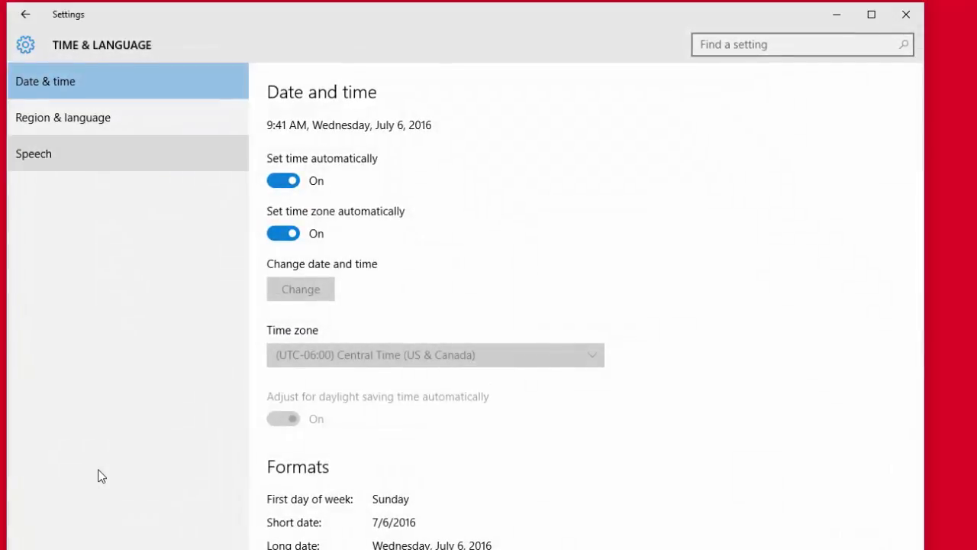
key(Return)
scroll(101, 476, down, 5)
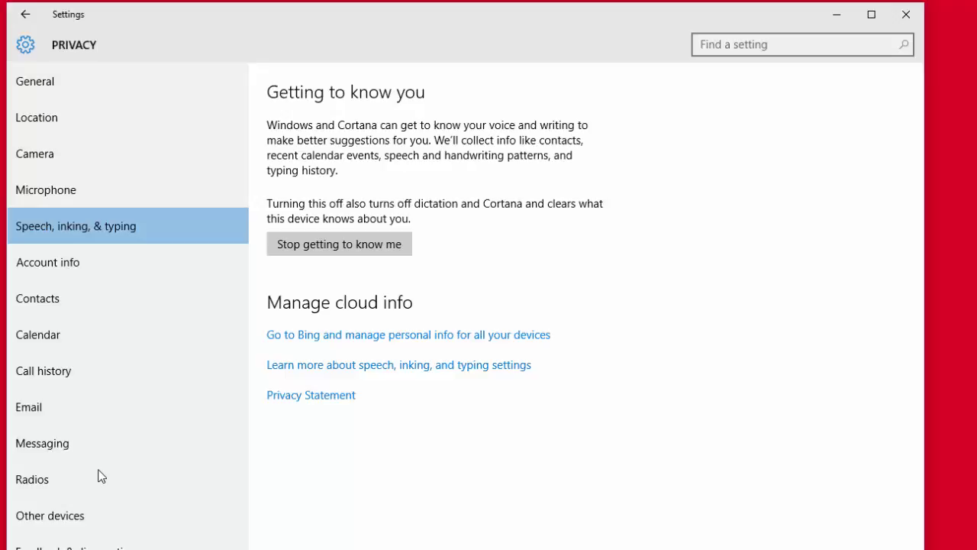
key(Tab)
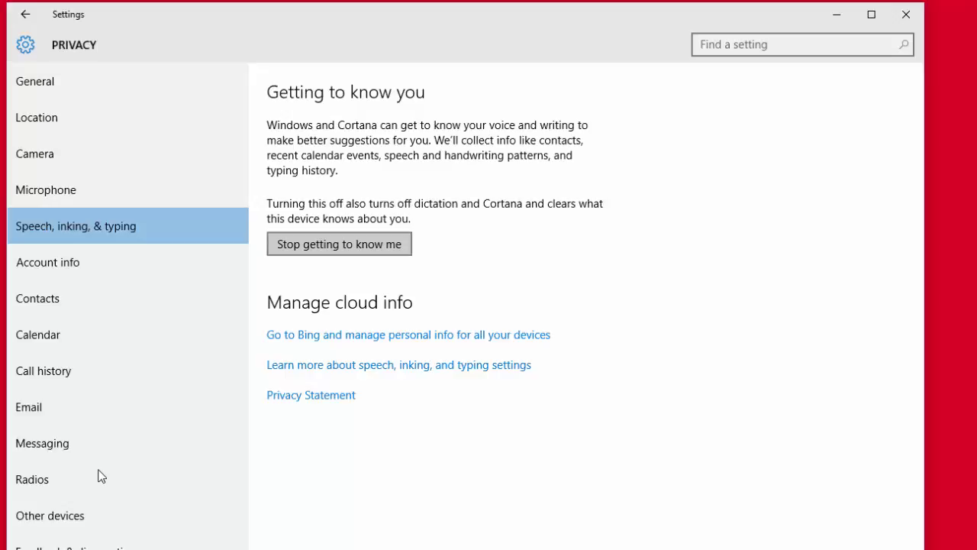
key(Return)
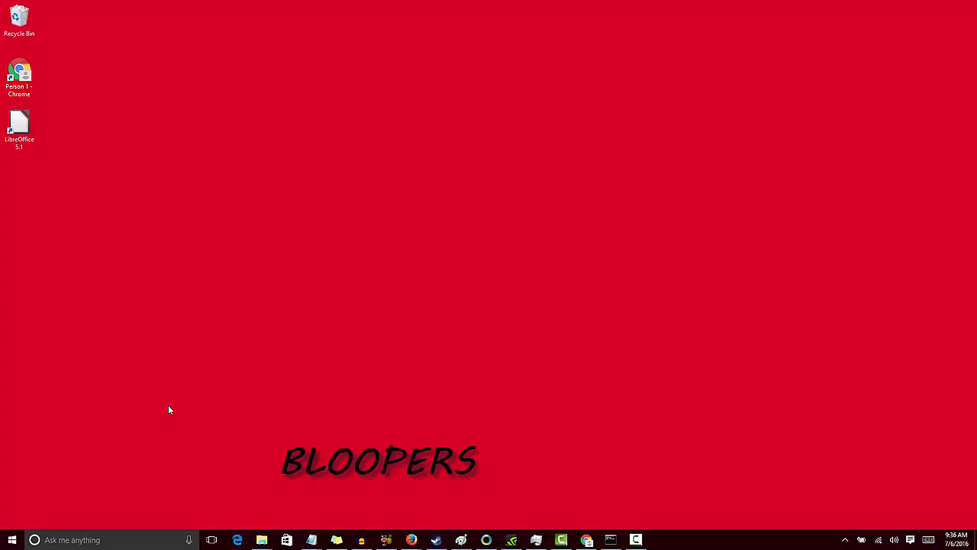
key(super+e)
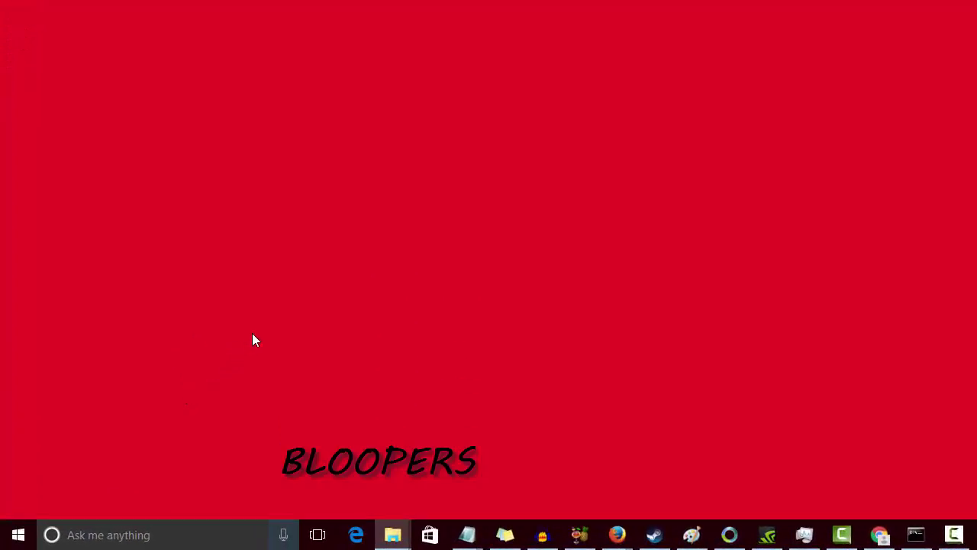
key(super+c)
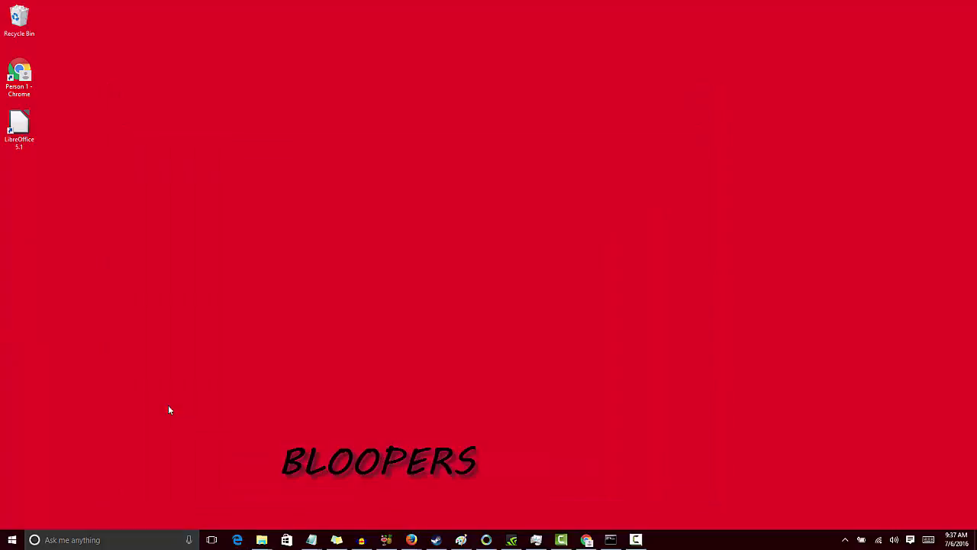
Bring Cortana back up listening, asking 'Alrighty, what's next?'
key(super+e)
key(super+c)
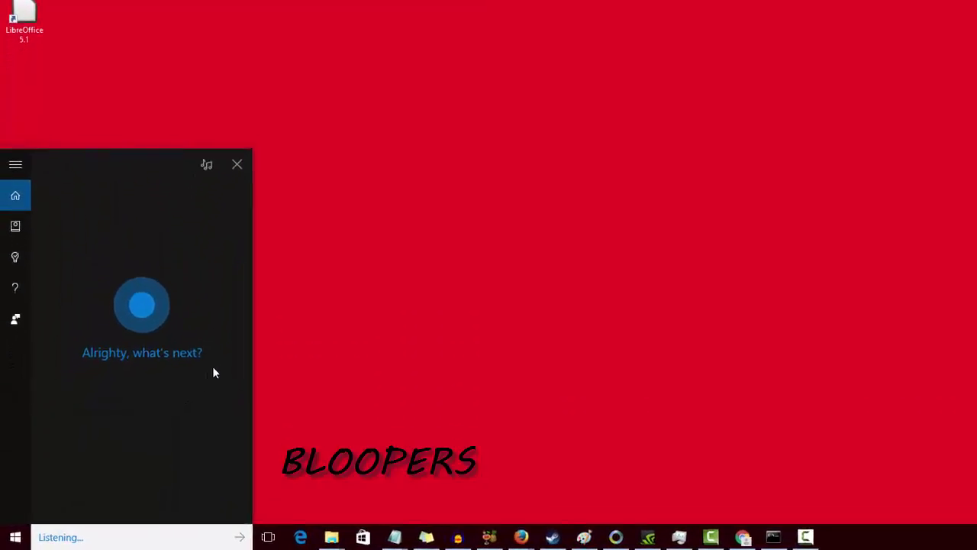